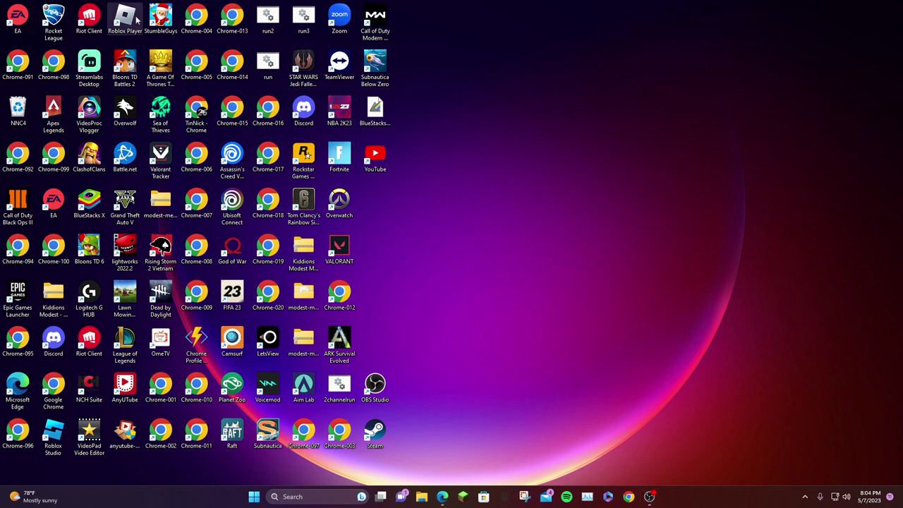
Open the Epic Games Launcher library and filter the games by the title "Fortnite"
double_click(17, 297)
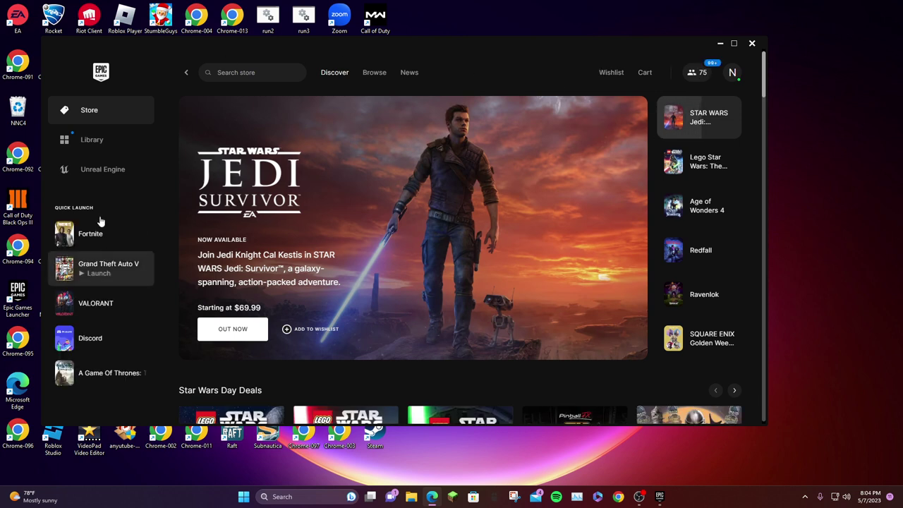
left_click(95, 141)
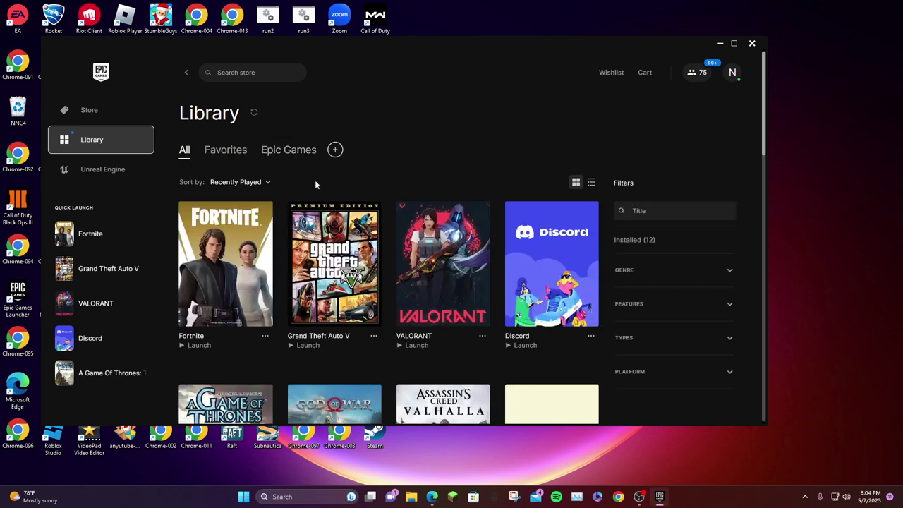
scroll(316, 184, "down", 1)
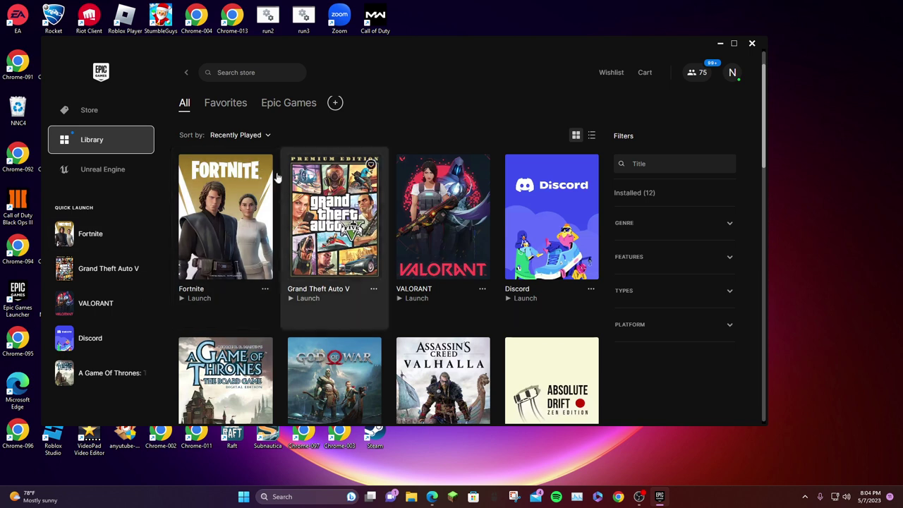
left_click(240, 135)
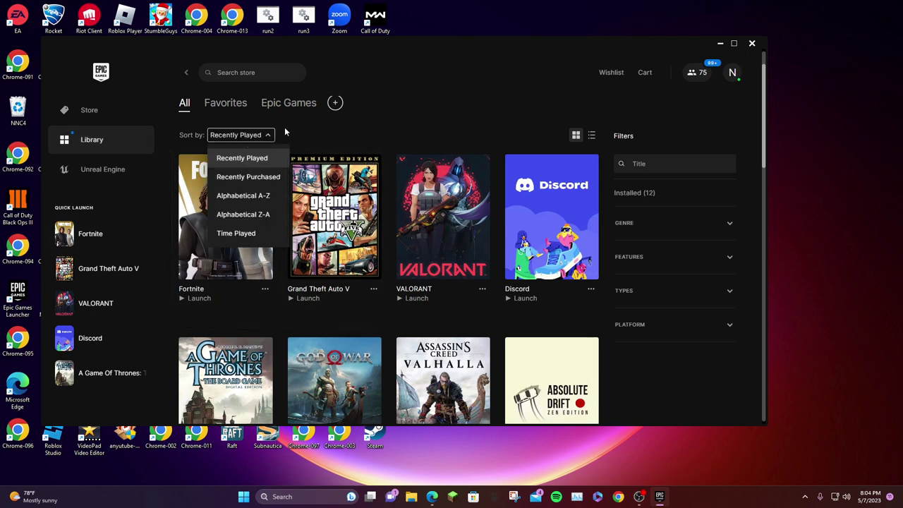
left_click(667, 161)
type("Fo")
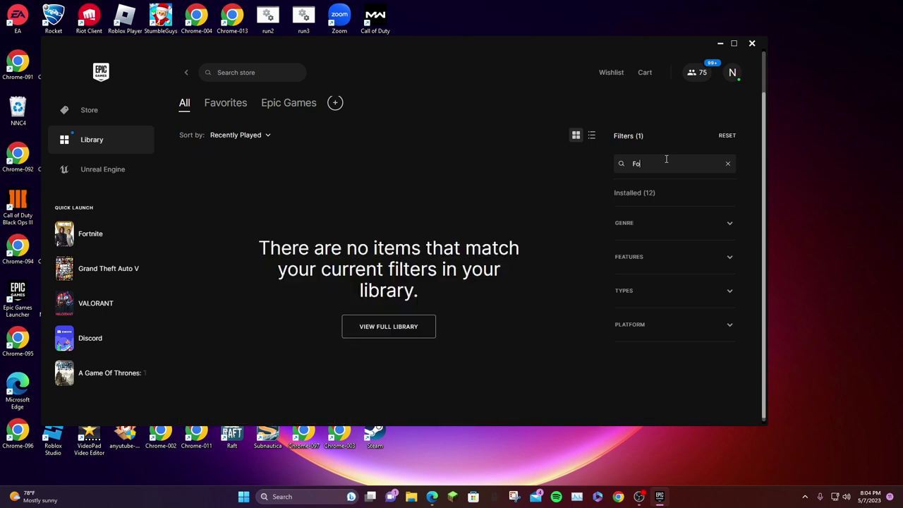
type("rtnite")
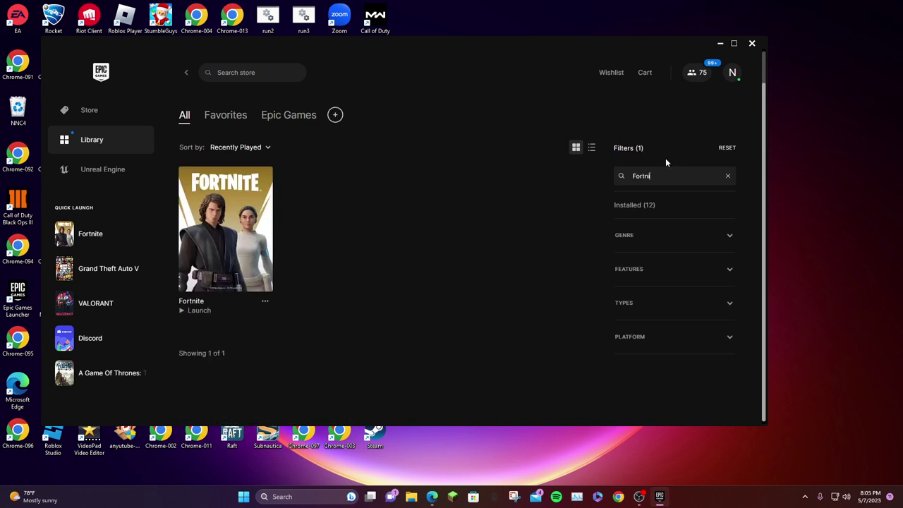
Enable DirectX 12 Shaders in Fortnite's installation options, apply the change and launch the game
left_click(265, 301)
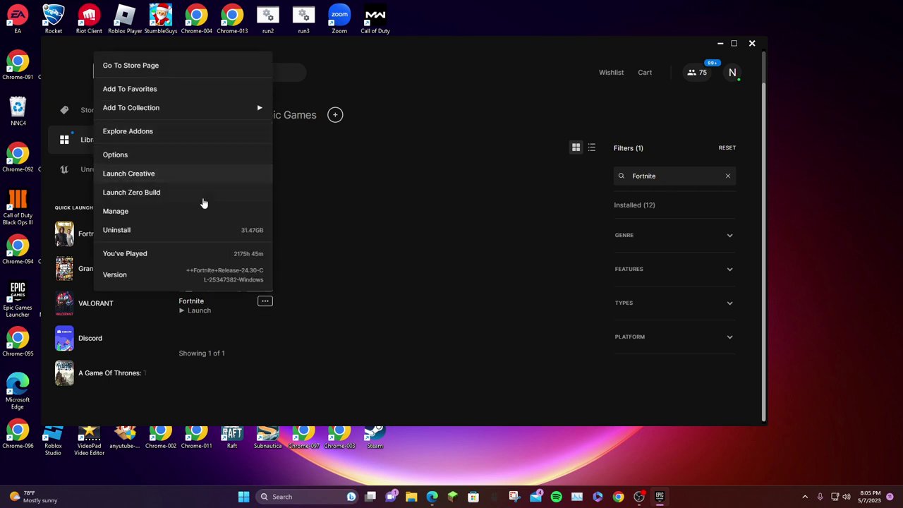
mouse_move(161, 117)
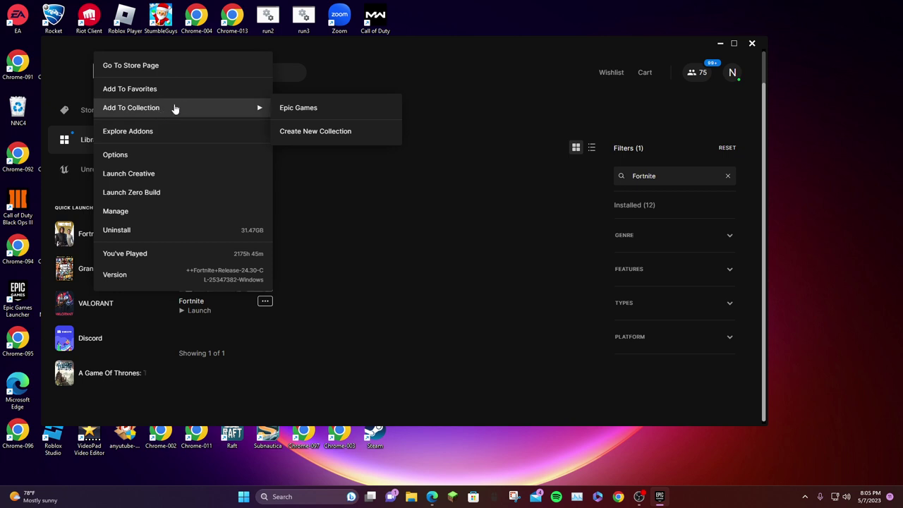
left_click(155, 157)
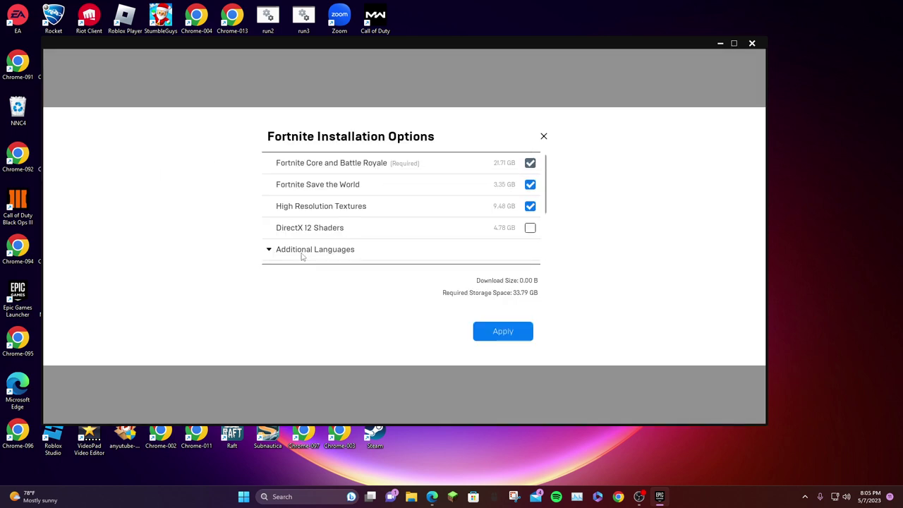
left_click(269, 252)
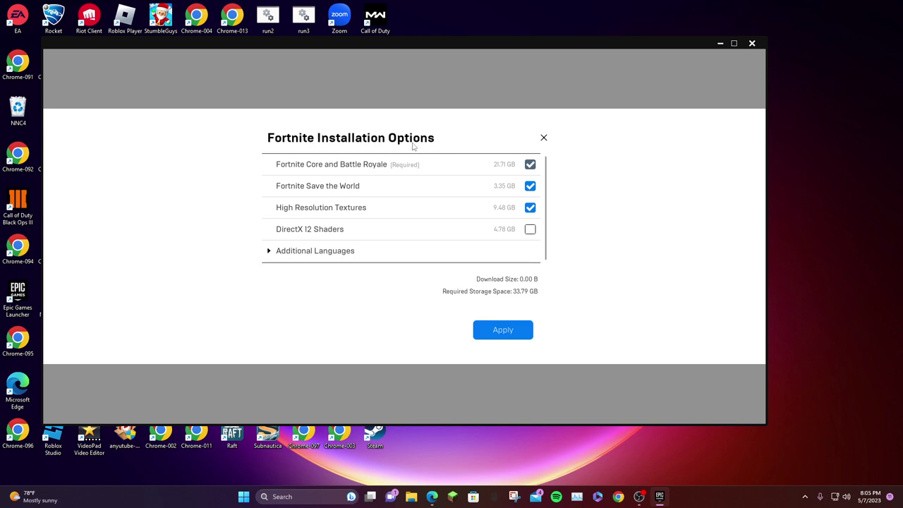
left_click(530, 230)
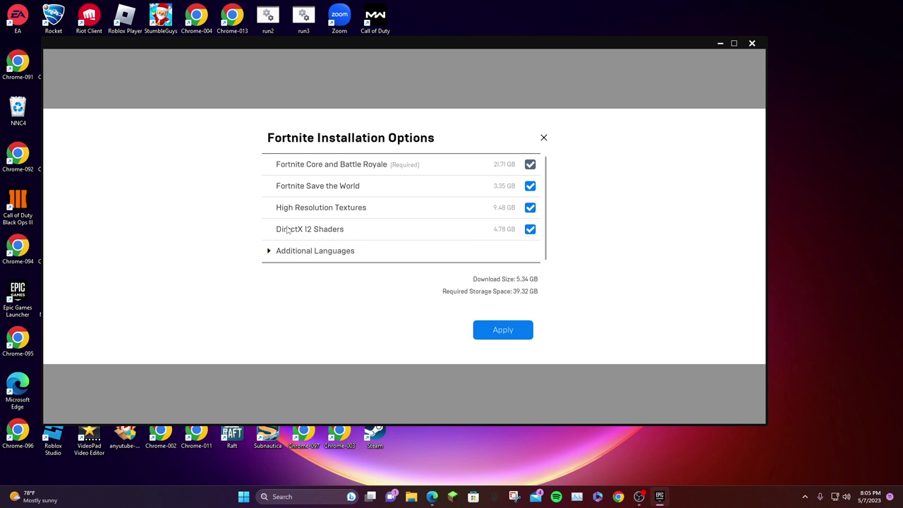
left_click(503, 330)
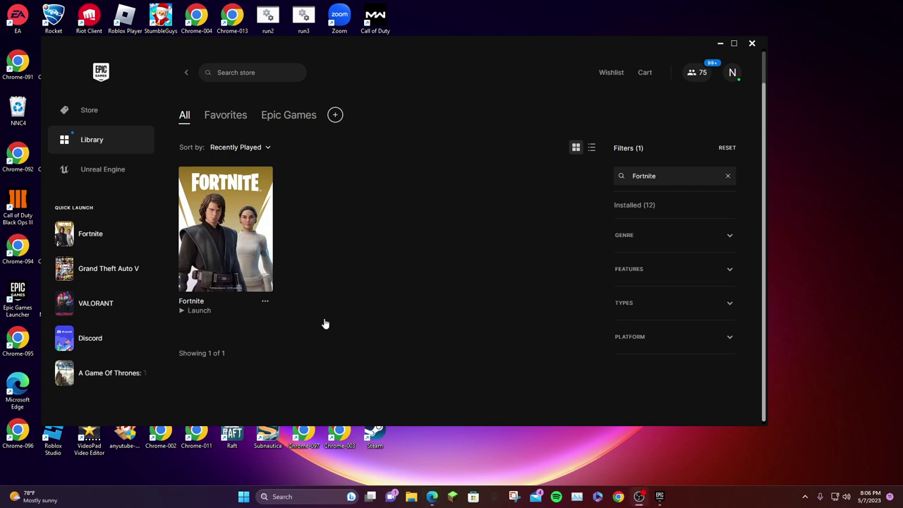
left_click(224, 242)
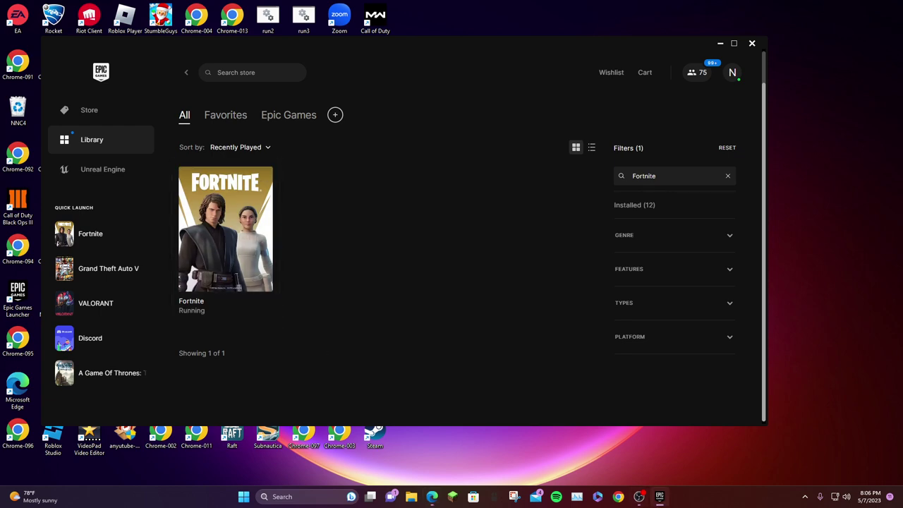
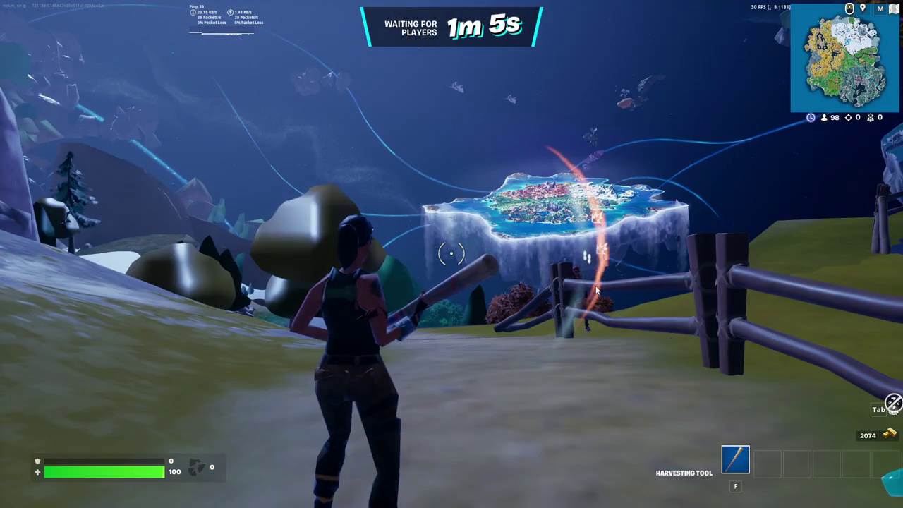
Run around the pre-match area and swing the harvesting tool at the wooden fence to check how the game performs
left_click(596, 289)
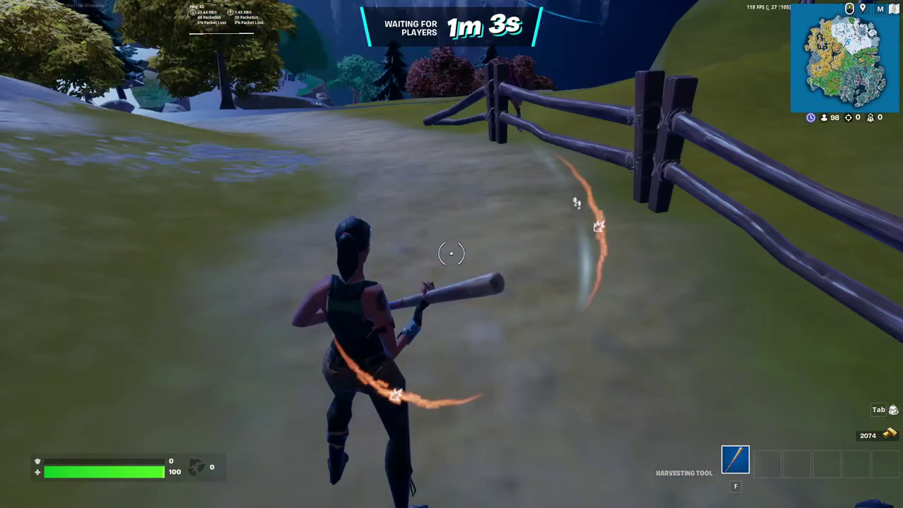
left_click(566, 325)
key("w")
left_click(452, 253)
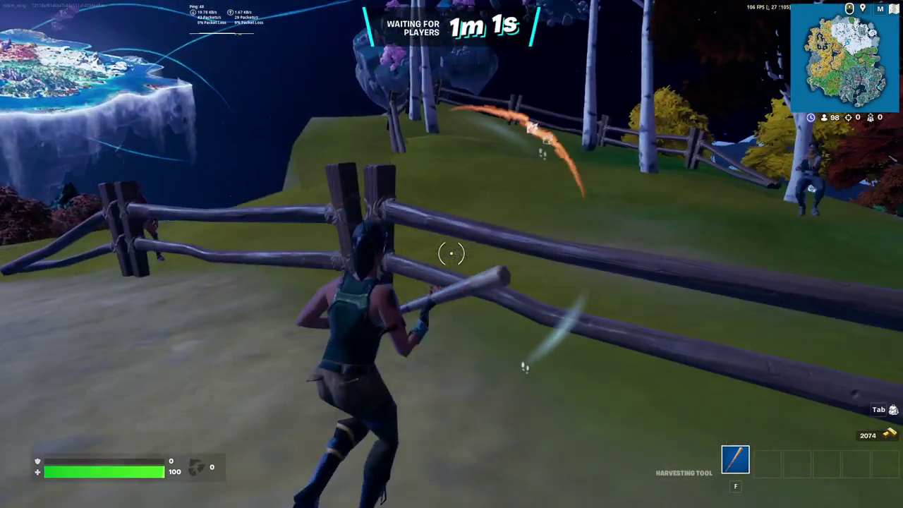
left_click(452, 253)
left_click(451, 253)
left_click(452, 253)
left_click(452, 253)
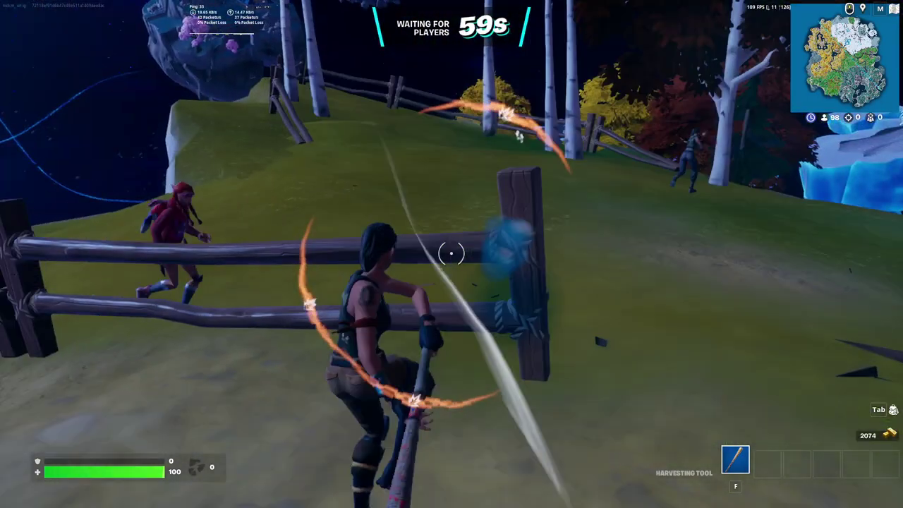
left_click(451, 253)
left_click(452, 253)
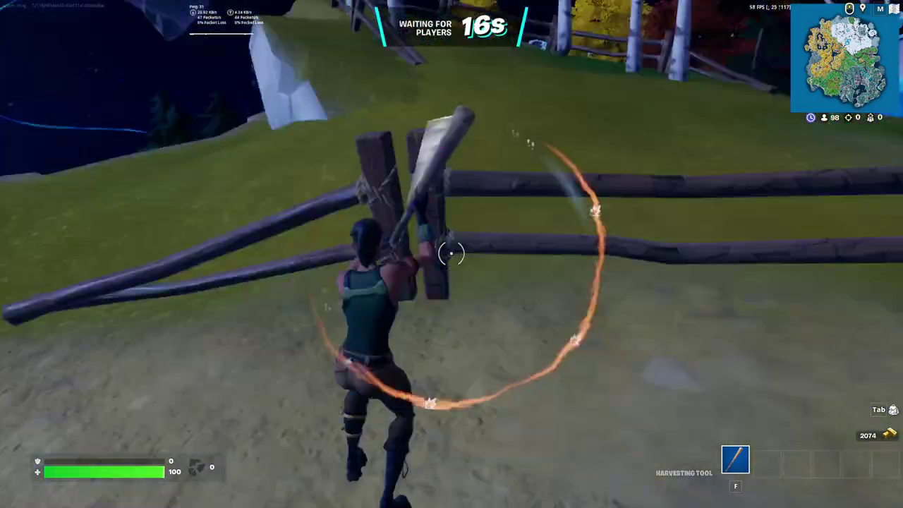
left_click(452, 252)
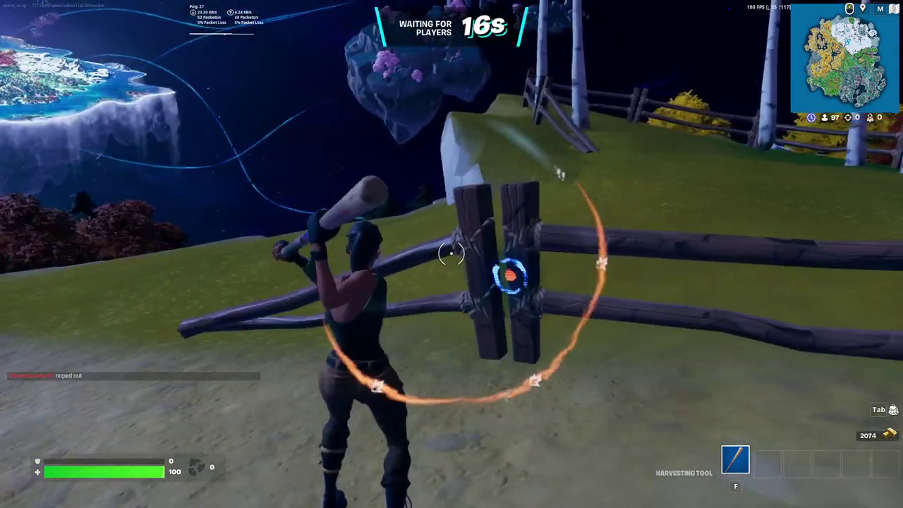
left_click(452, 252)
left_click(451, 252)
left_click(452, 253)
left_click(451, 253)
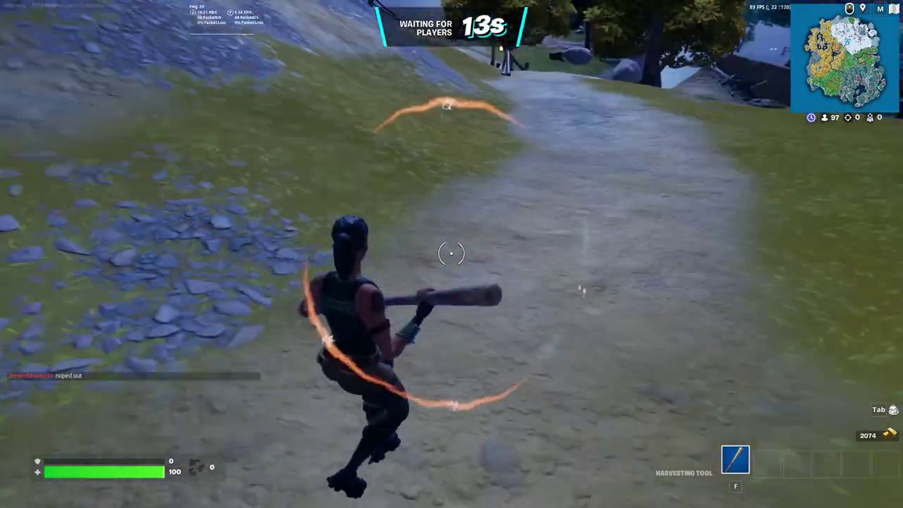
left_click(452, 252)
left_click(452, 252)
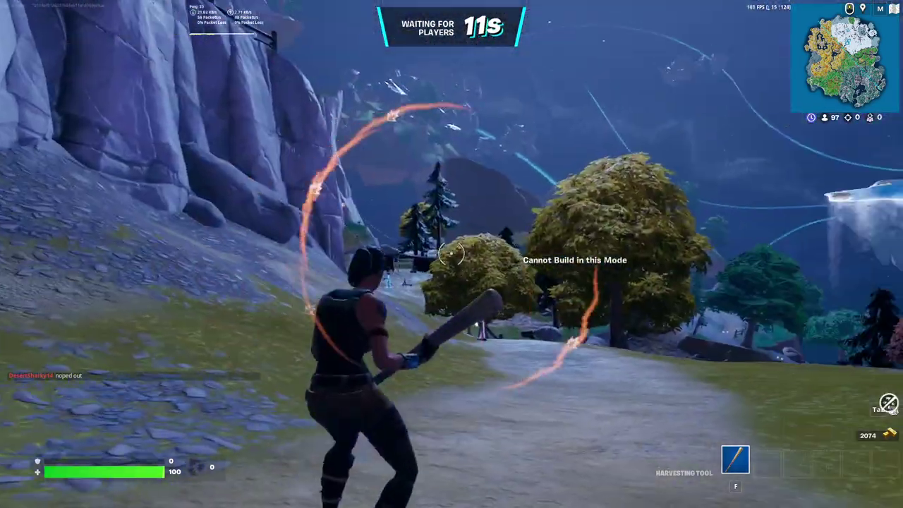
Quit Fortnite from the match and return to the desktop
key("Escape")
key("alt+F4")
left_click(318, 365)
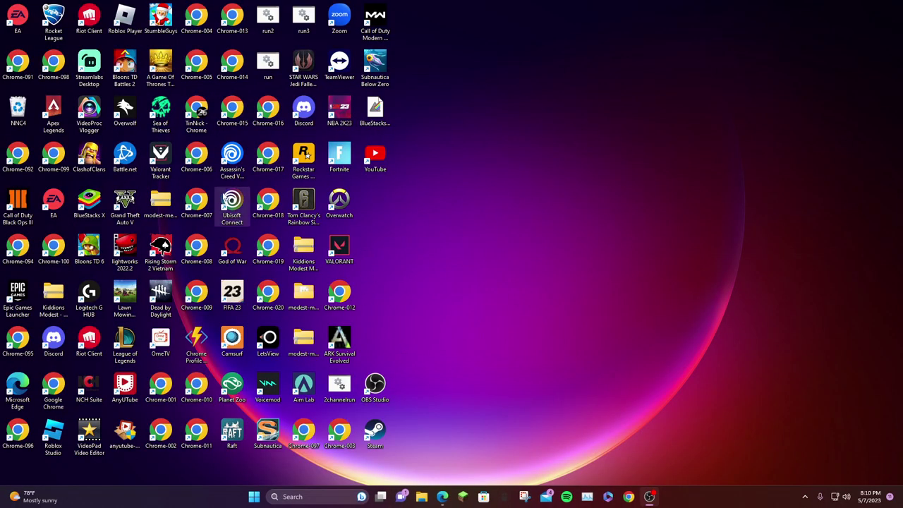
Reopen the Epic Games Launcher library and filter it again by the title "fortnite"
double_click(20, 290)
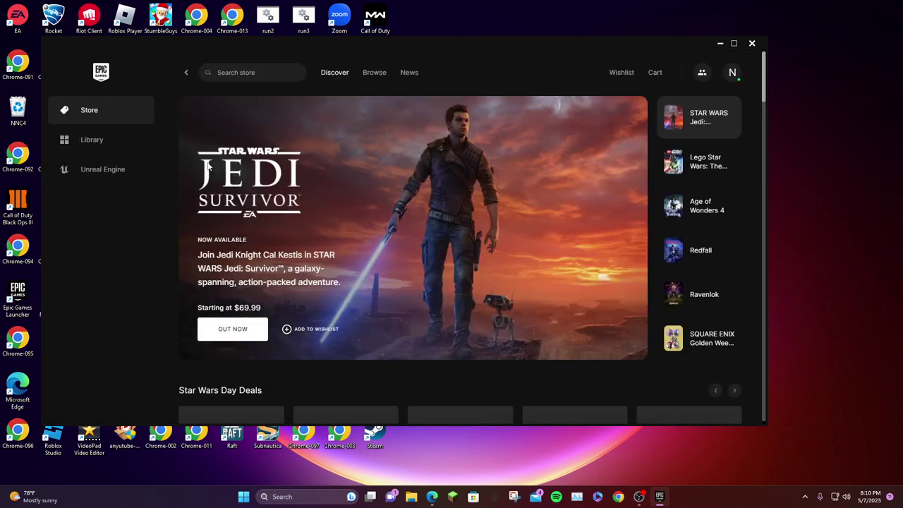
left_click(107, 142)
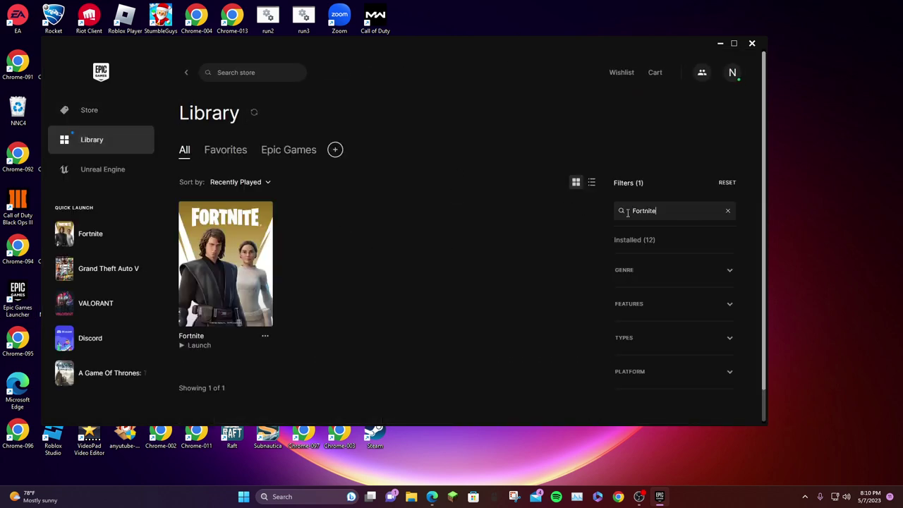
left_click(728, 211)
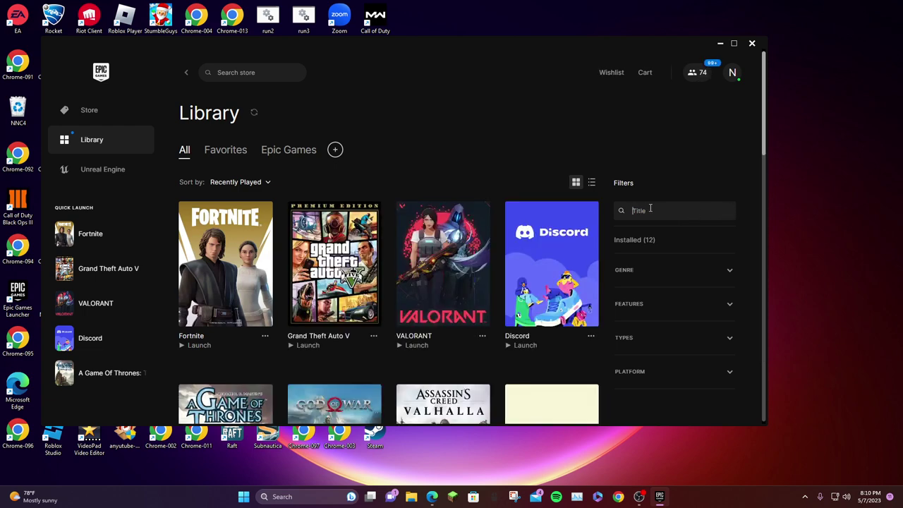
type("fortnite")
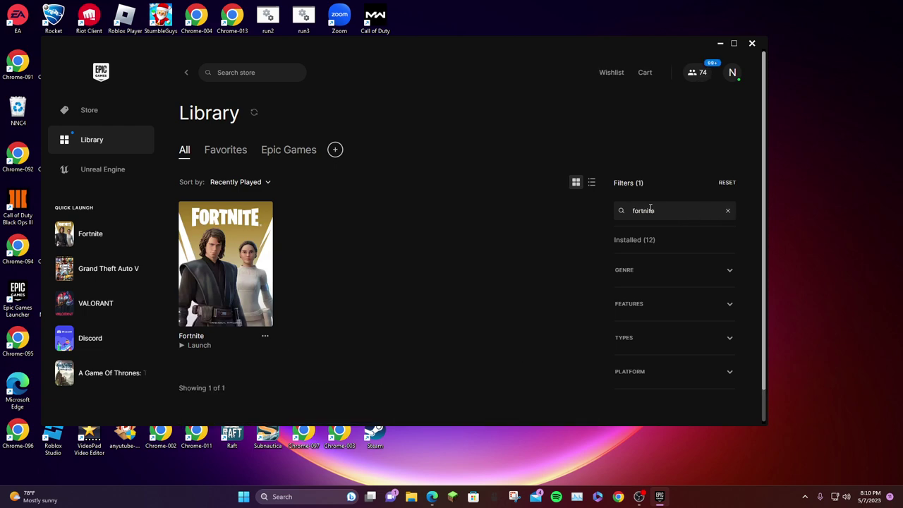
Disable DirectX 12 Shaders in Fortnite's installation options, apply the change and relaunch the game
left_click(264, 337)
left_click(176, 187)
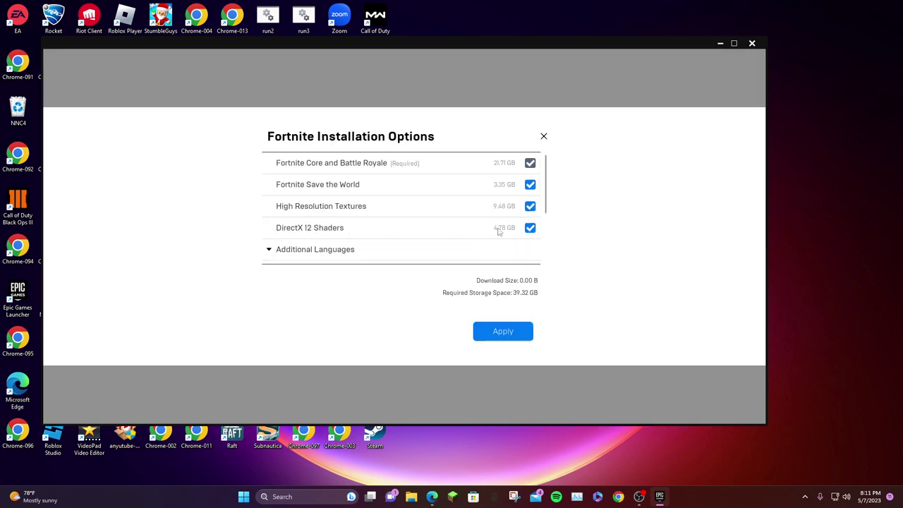
left_click(530, 227)
left_click(514, 328)
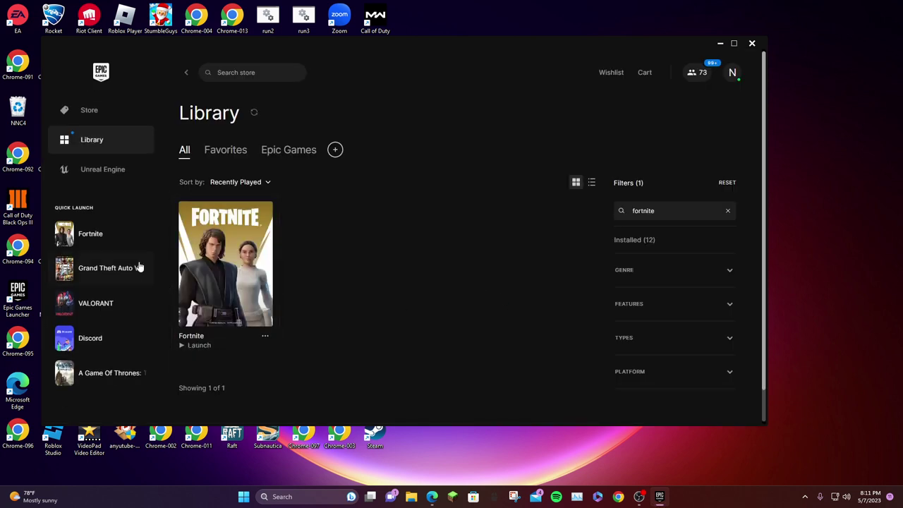
mouse_move(131, 264)
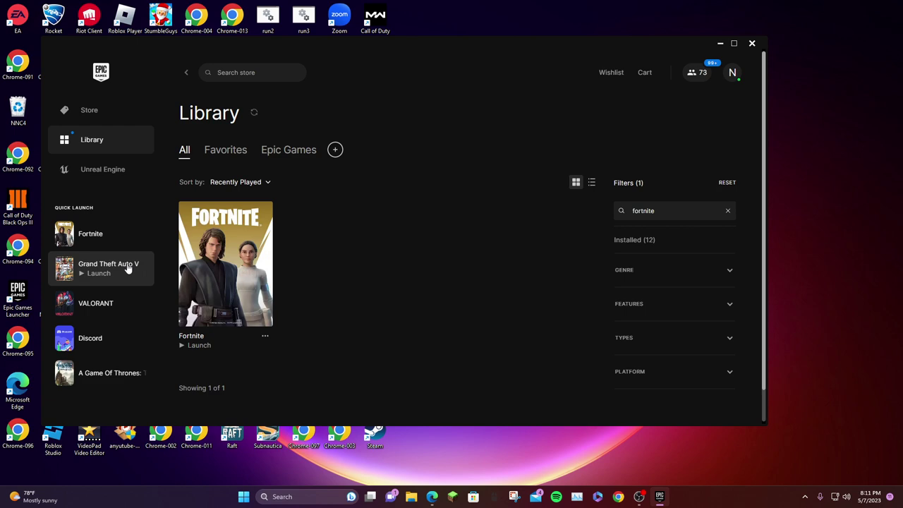
left_click(261, 245)
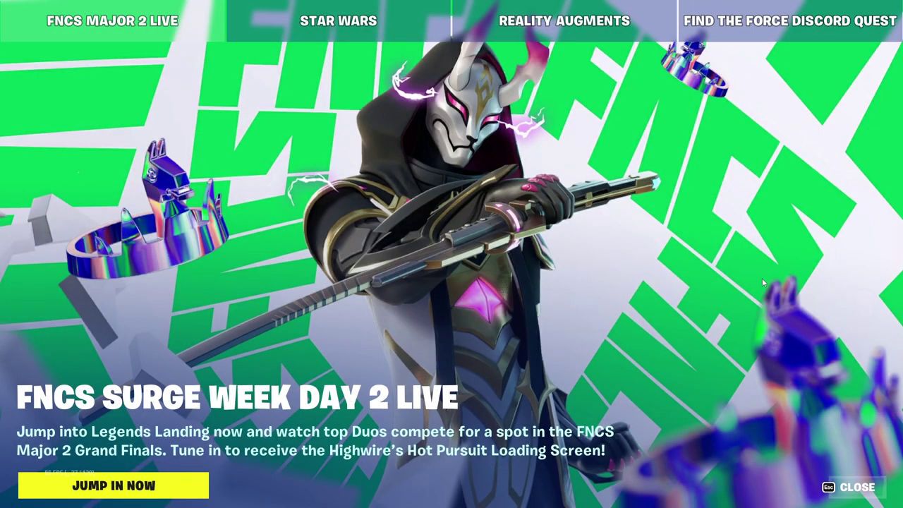
Dismiss the FNCS news screen and quit Fortnite from the lobby
key("Escape")
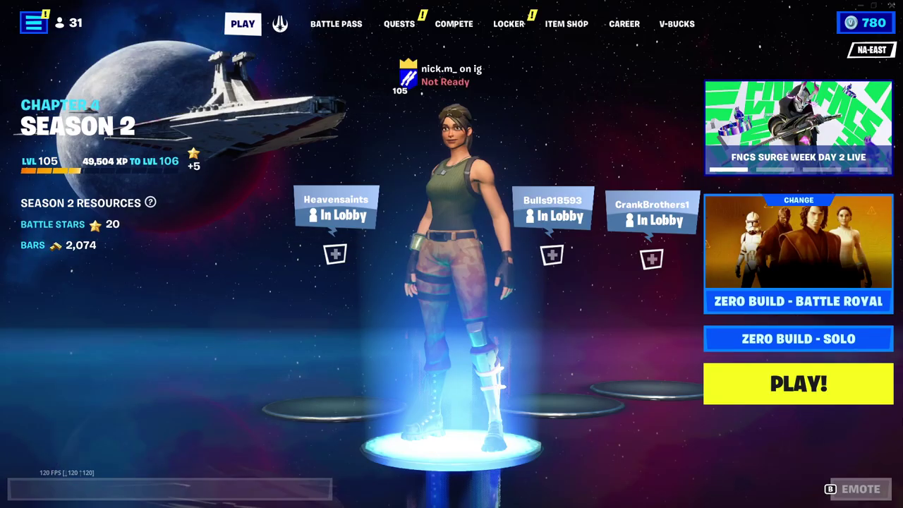
key("alt+F4")
left_click(303, 367)
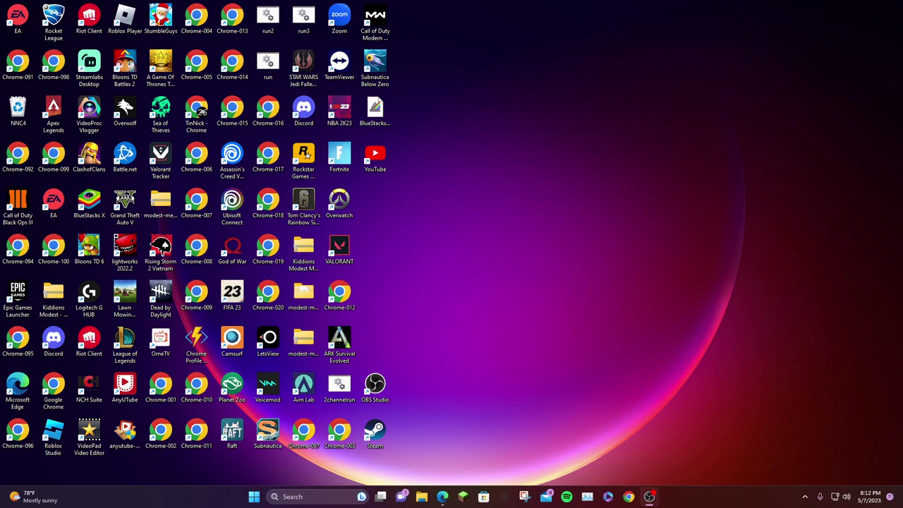
left_click(649, 497)
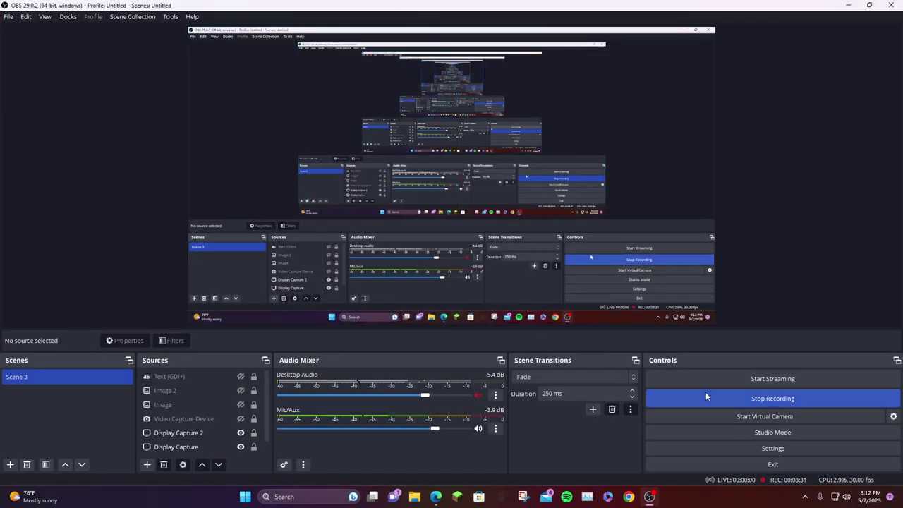